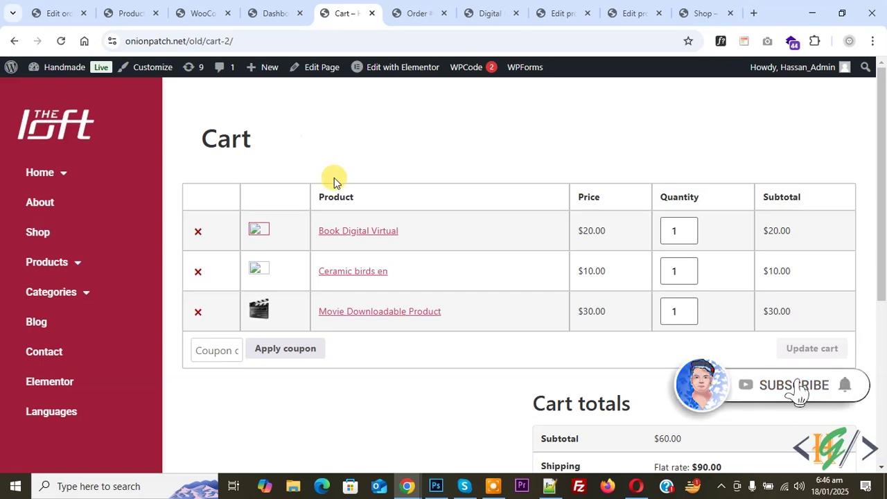
- Search the WordPress plugin directory for wpcode from the site's add-plugin page
scroll(545, 376, down, 2)
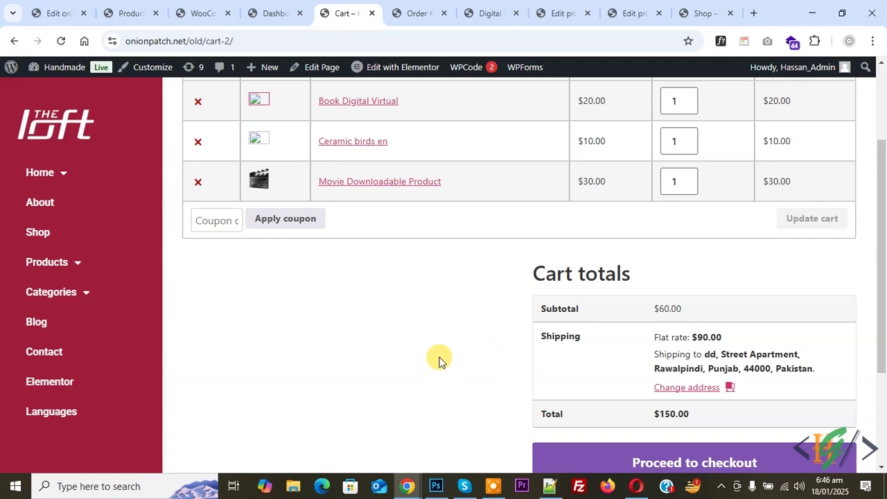
scroll(438, 359, up, 1)
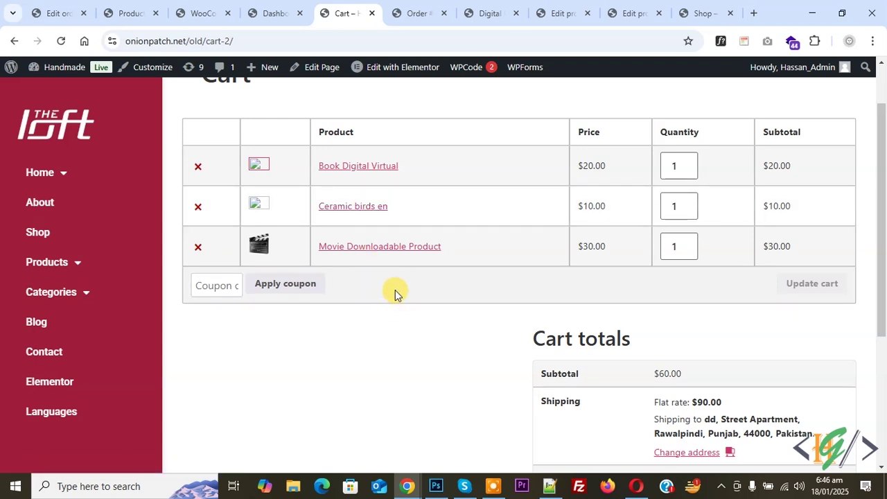
click(277, 9)
scroll(261, 115, down, 3)
scroll(261, 115, down, 2)
mouse_move(34, 272)
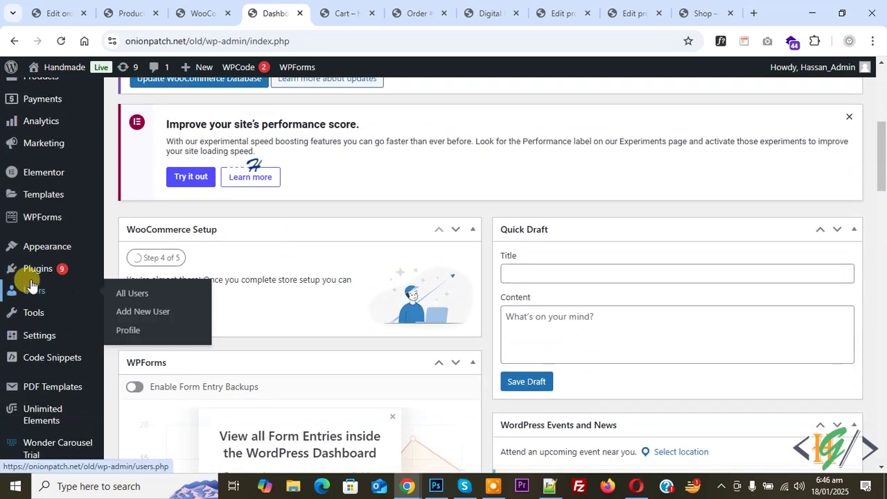
click(150, 289)
click(643, 204)
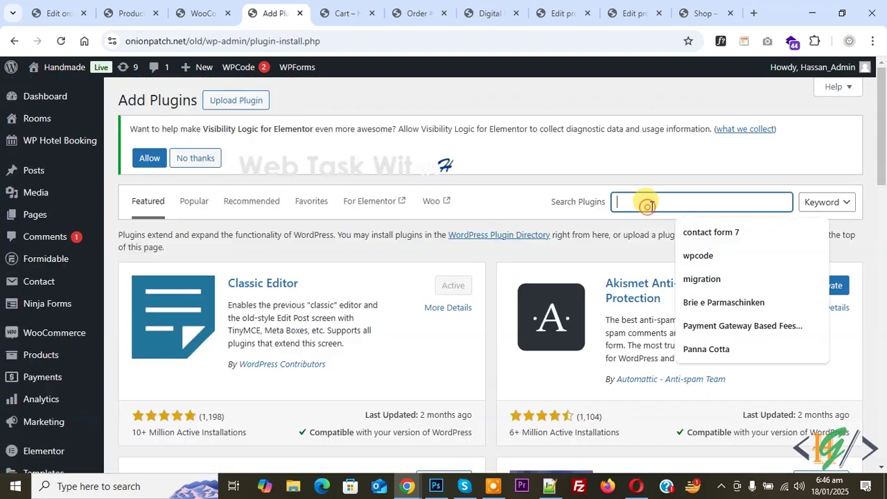
text(wpcode)
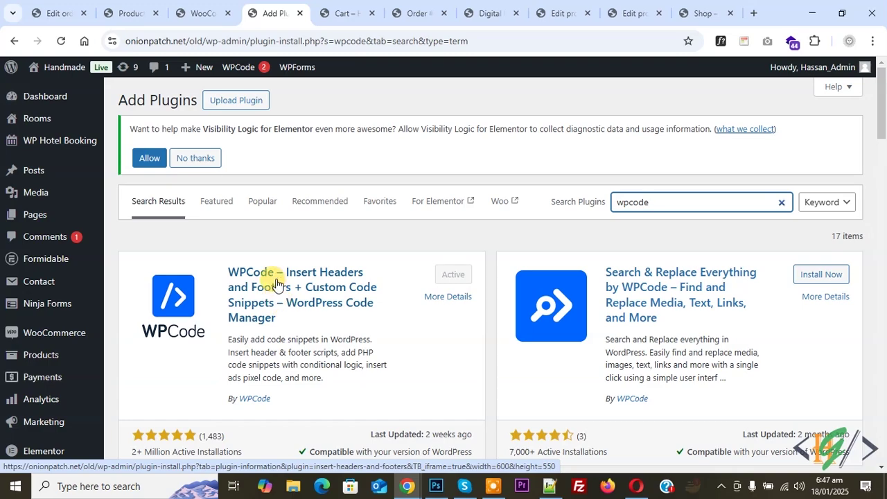
- Create a new blank custom code snippet with PHP Snippet as its code type
scroll(267, 263, down, 5)
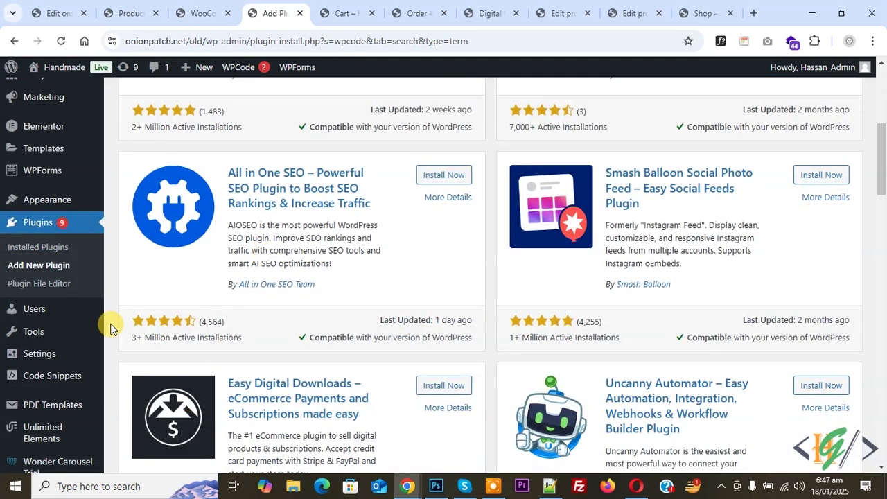
mouse_move(36, 372)
click(138, 276)
scroll(416, 170, down, 3)
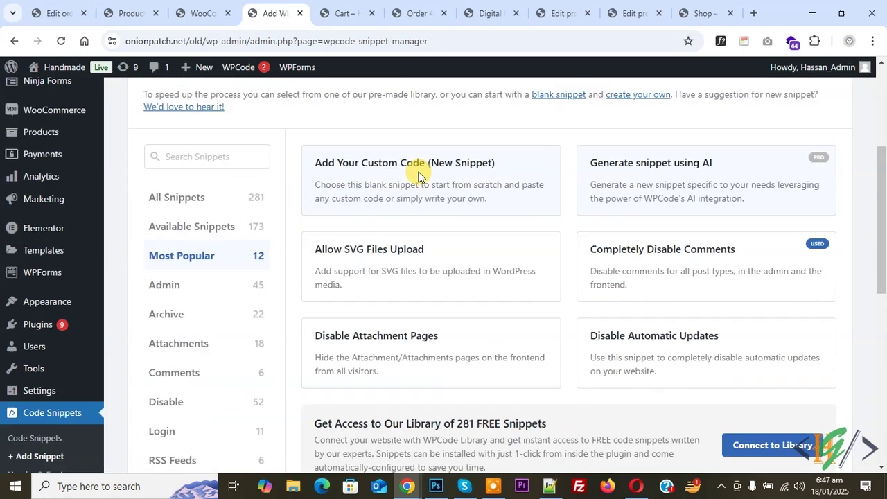
click(386, 158)
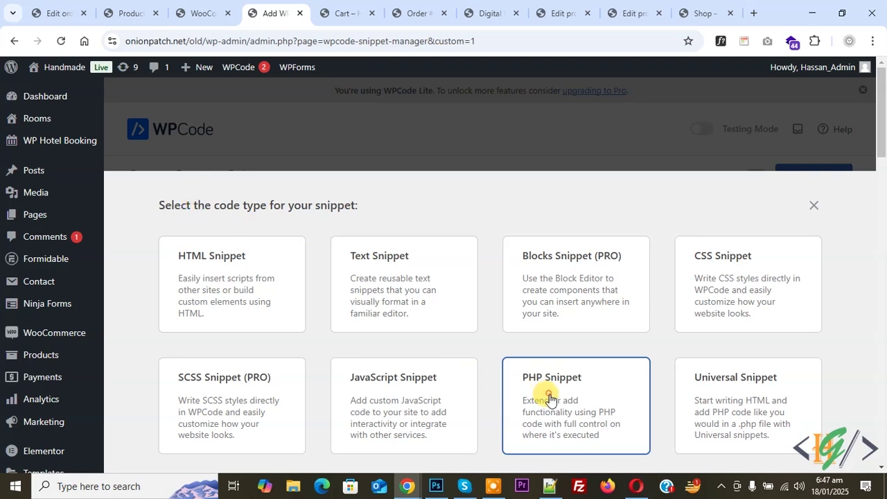
click(549, 400)
- Paste the PHP code for the digital-products additional delivery fee into the new snippet's code editor
drag(135, 174, 203, 176)
scroll(203, 175, down, 1)
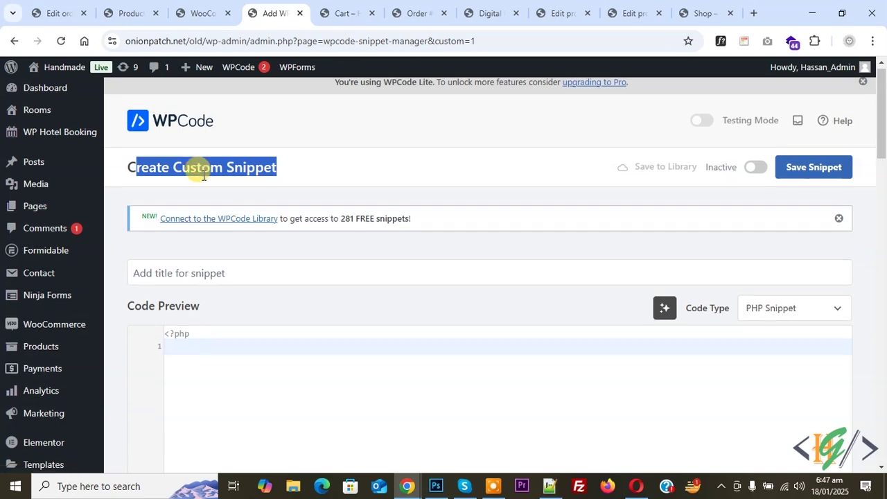
click(204, 217)
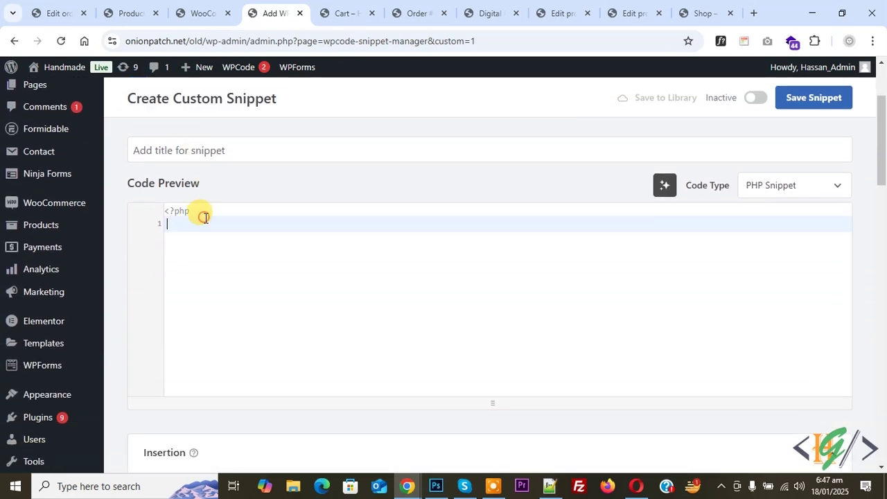
key(ctrl+v)
drag(174, 372, 127, 134)
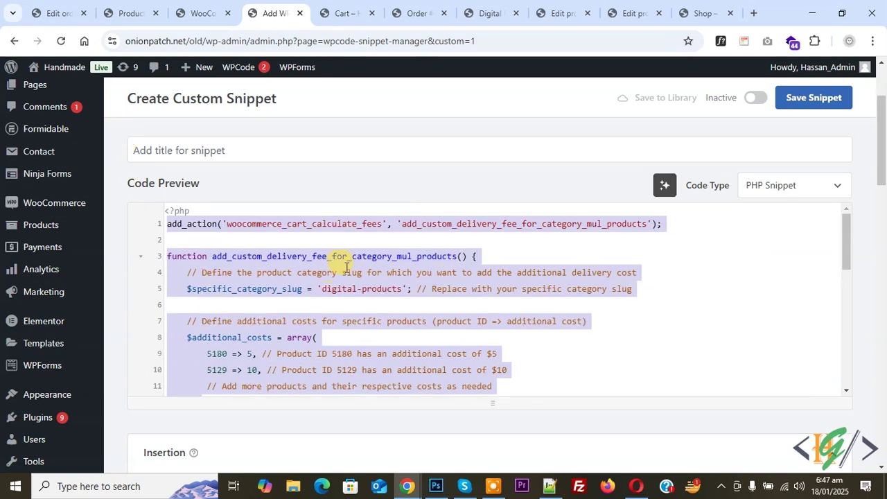
click(350, 321)
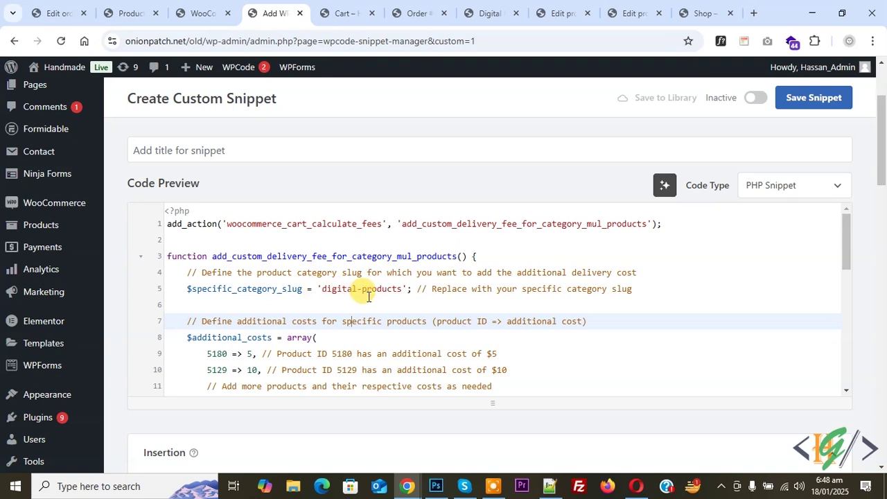
- Compare the snippet's category slug and product IDs with the Digital Products category and the edit pages of its two products
click(121, 12)
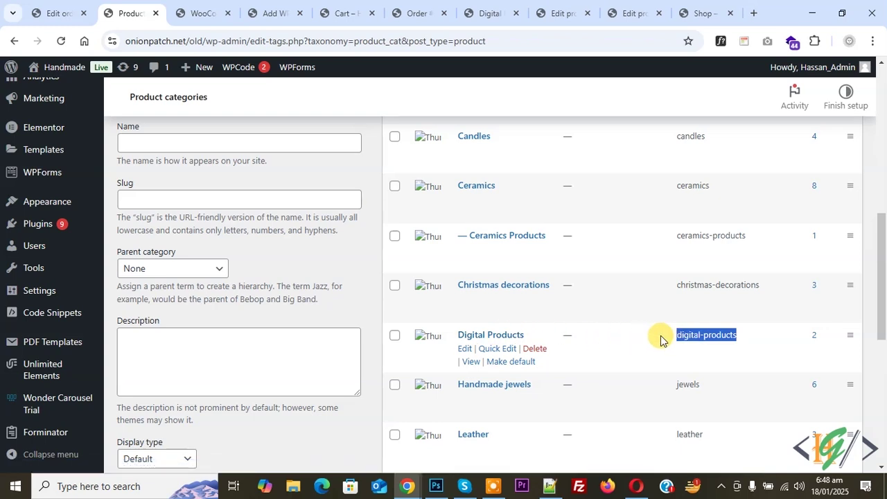
click(272, 13)
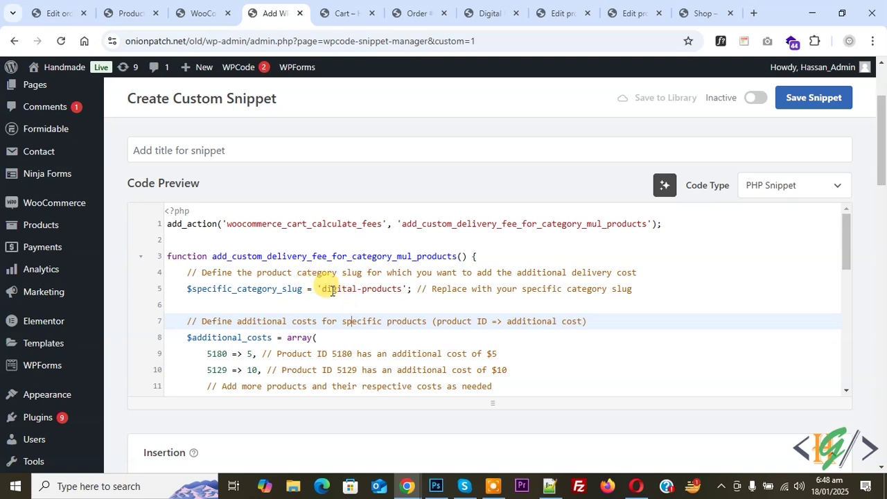
scroll(241, 281, down, 1)
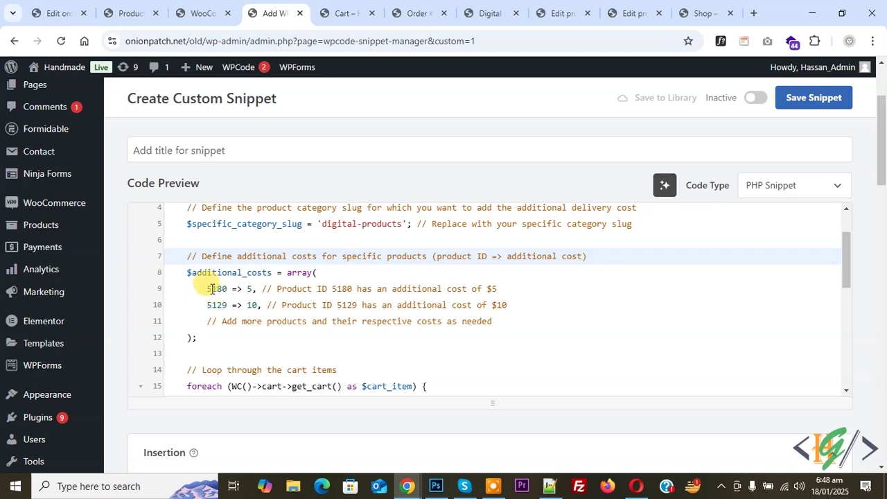
double_click(249, 290)
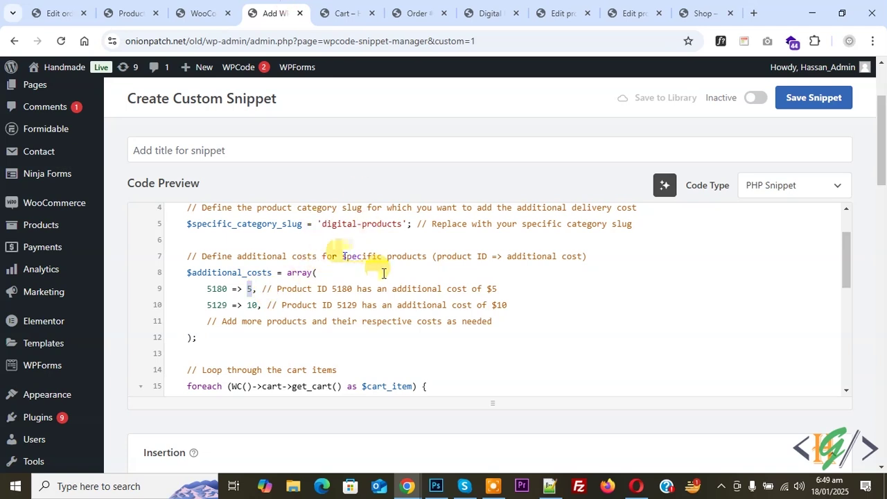
click(410, 305)
click(478, 12)
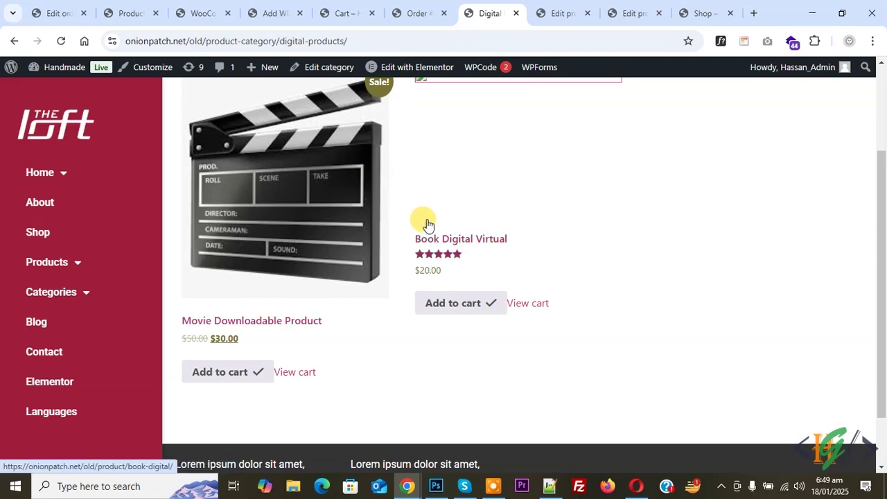
click(559, 7)
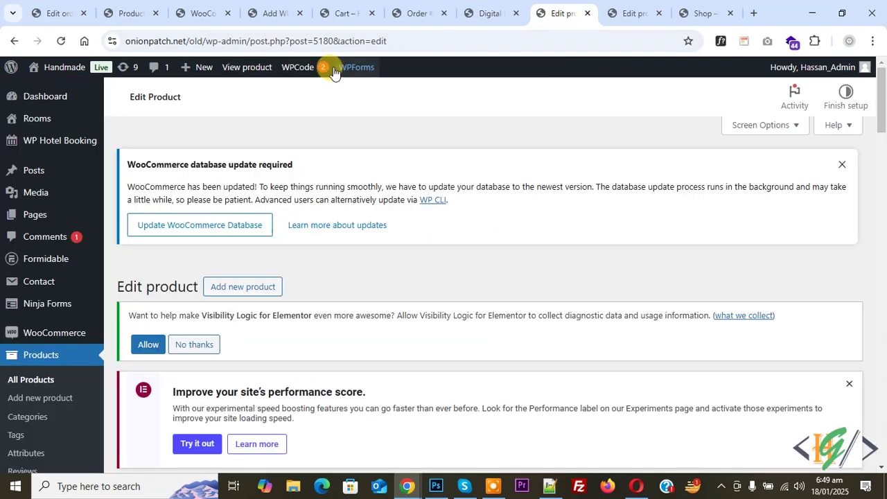
click(610, 8)
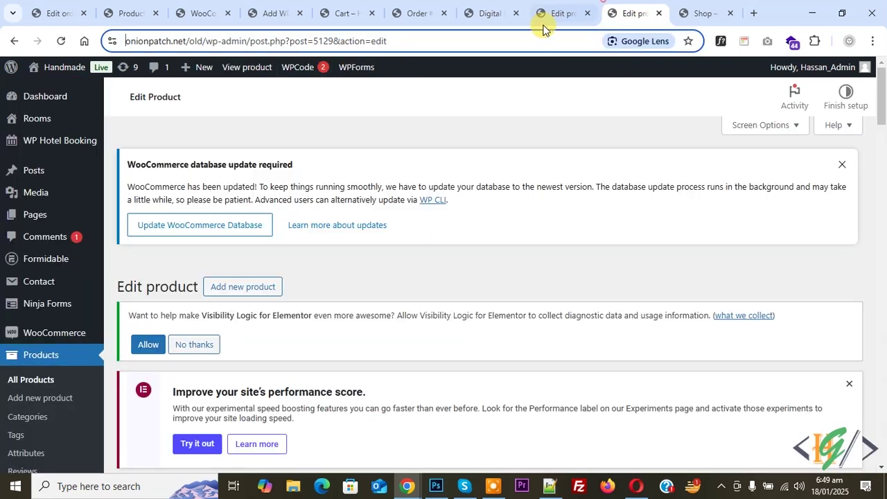
click(281, 8)
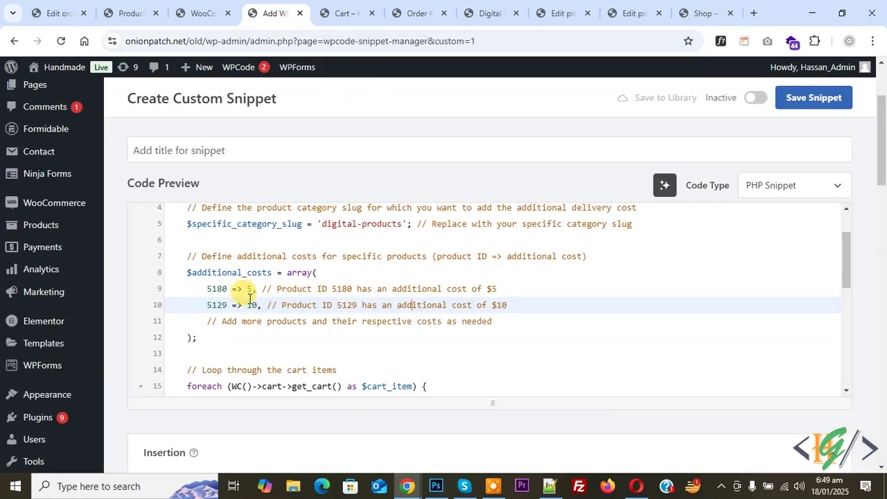
- Review the rest of the fee code and its insertion settings, and save the snippet as active
scroll(270, 289, down, 4)
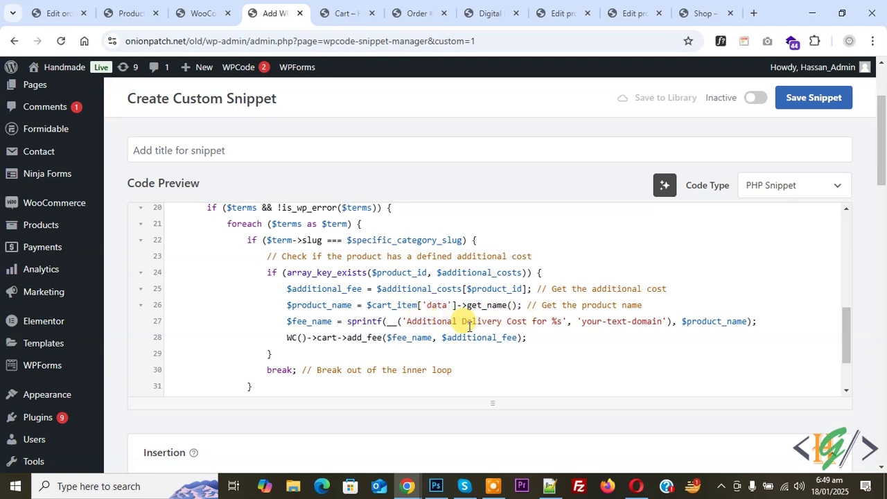
drag(880, 149, 880, 200)
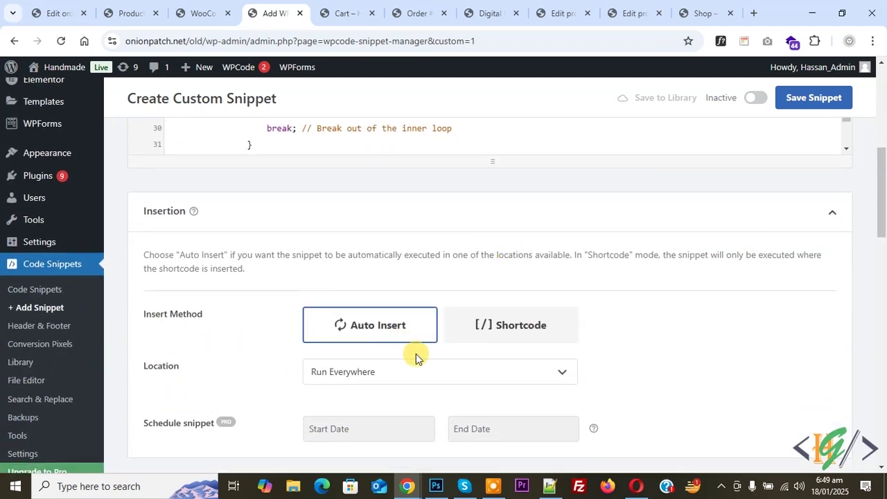
click(756, 98)
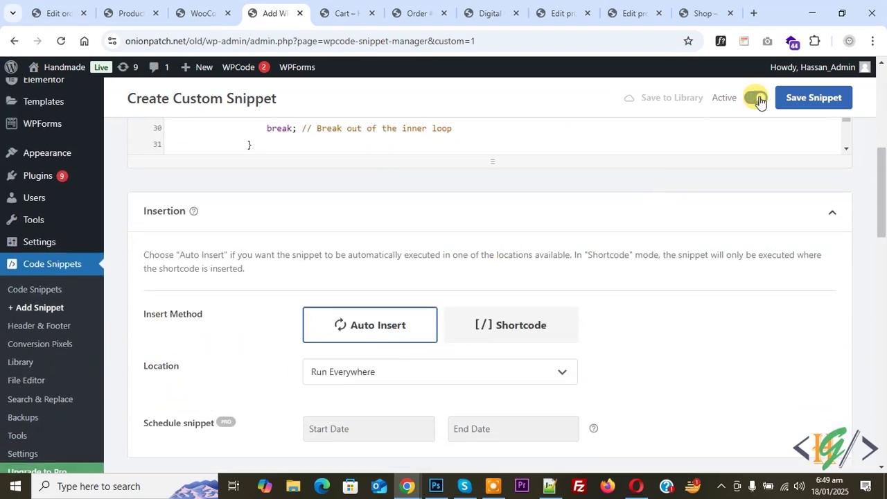
click(812, 99)
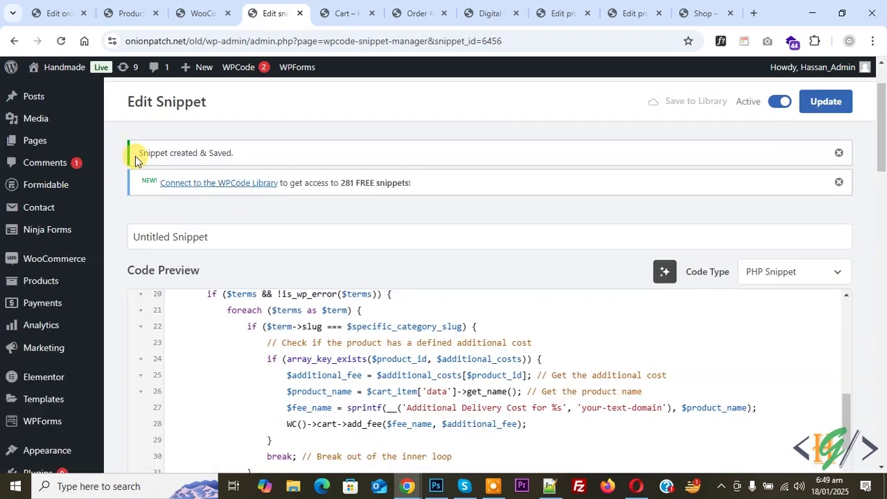
drag(141, 153, 255, 163)
- Check the cart totals for the additional delivery cost of each digital product
click(354, 12)
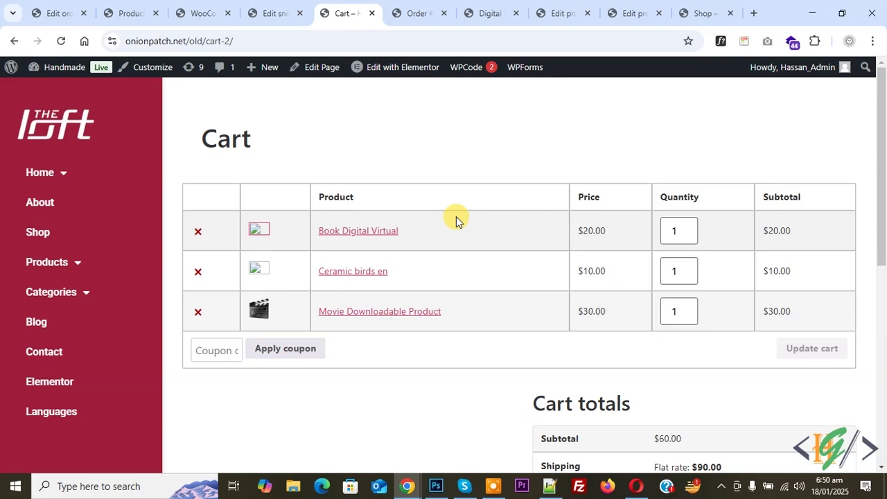
scroll(457, 222, down, 2)
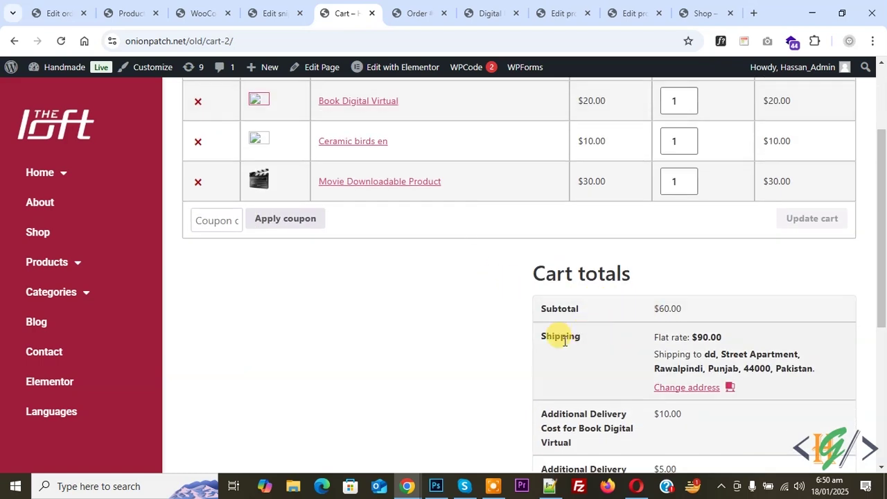
scroll(610, 281, down, 3)
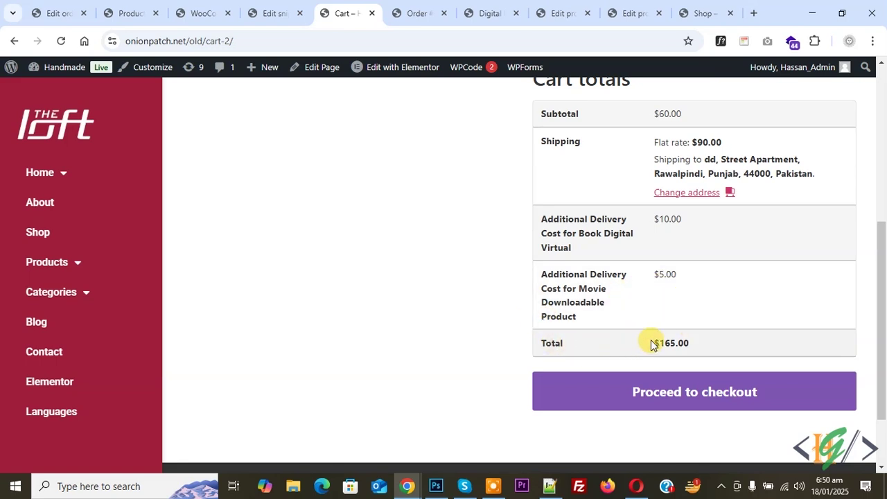
- Proceed to checkout with the cart and place the order, agreeing to the website's terms and conditions
click(651, 396)
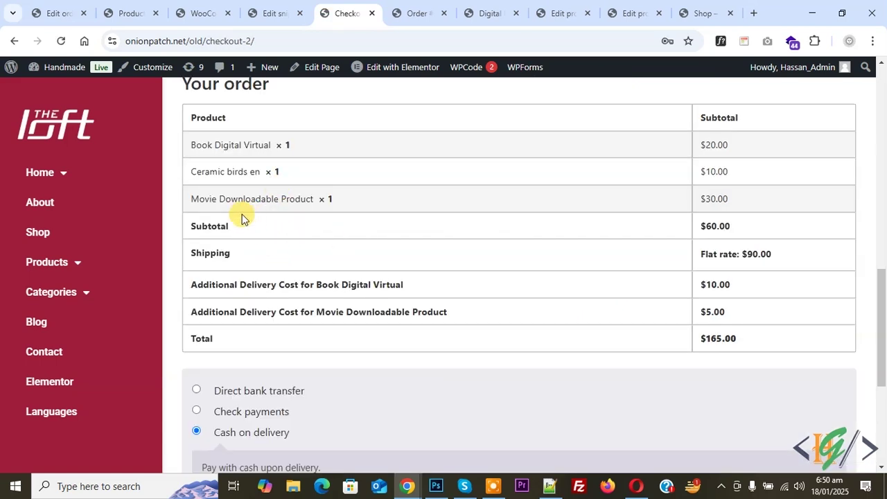
drag(219, 284, 446, 302)
click(448, 302)
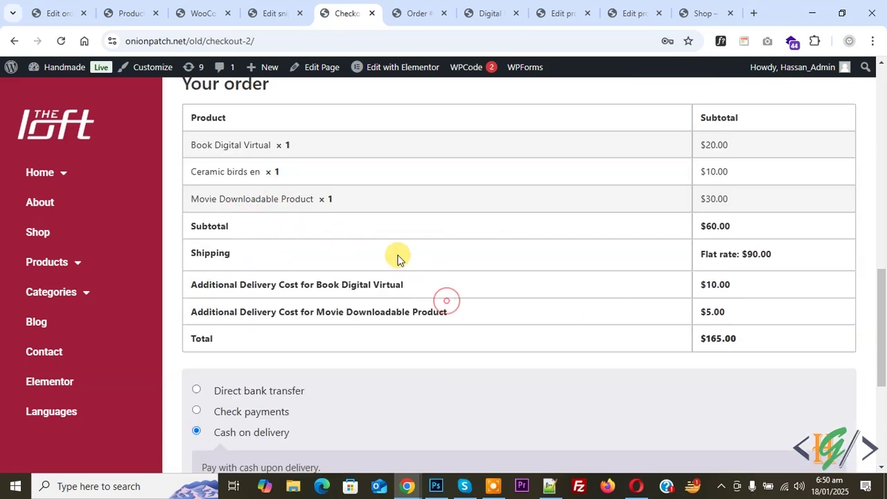
scroll(307, 281, down, 2)
scroll(254, 287, down, 1)
click(198, 374)
click(788, 402)
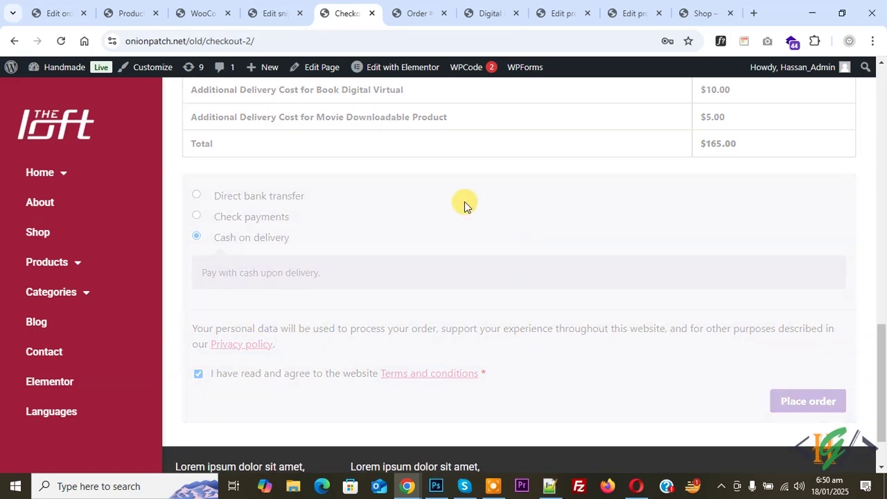
- Check the additional delivery cost lines on the order confirmation and on the account's order details page
drag(248, 138, 402, 148)
scroll(399, 193, down, 1)
scroll(399, 192, down, 3)
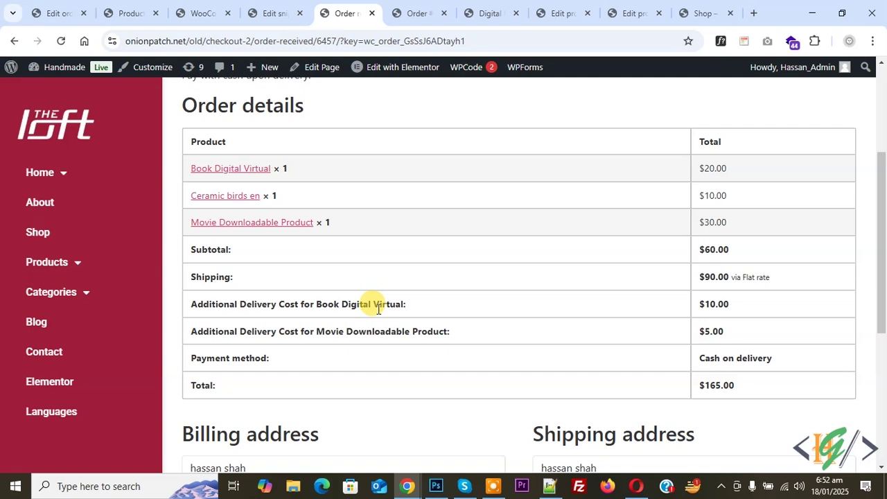
click(412, 10)
drag(406, 290, 783, 321)
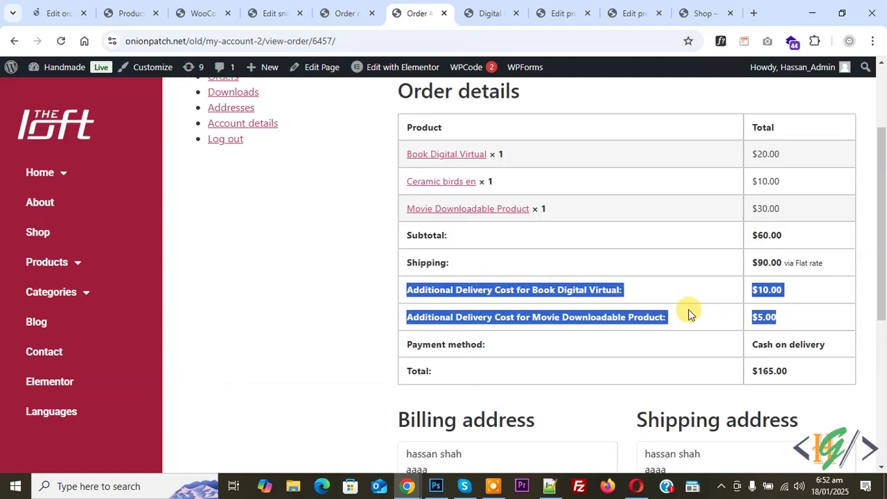
- Check the additional delivery cost lines in the admin's order edit page and in the order email
click(52, 6)
drag(187, 247, 456, 267)
click(340, 238)
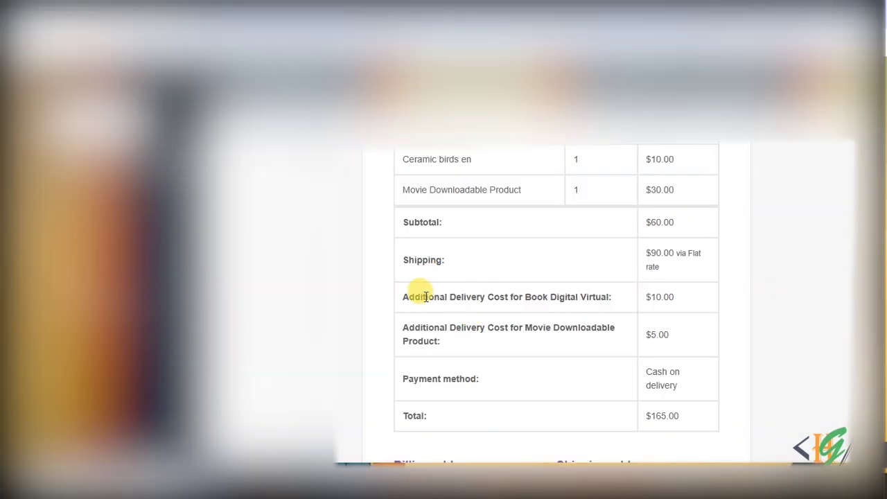
drag(402, 297, 568, 298)
drag(409, 328, 610, 344)
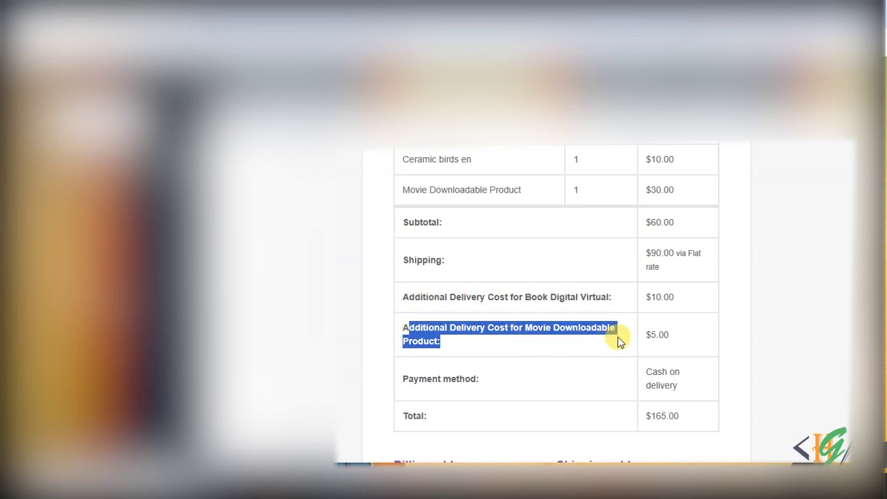
click(504, 332)
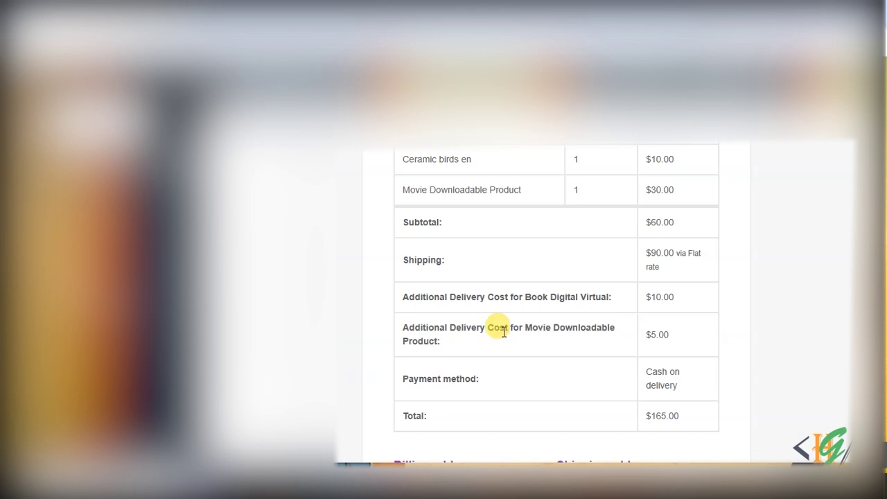